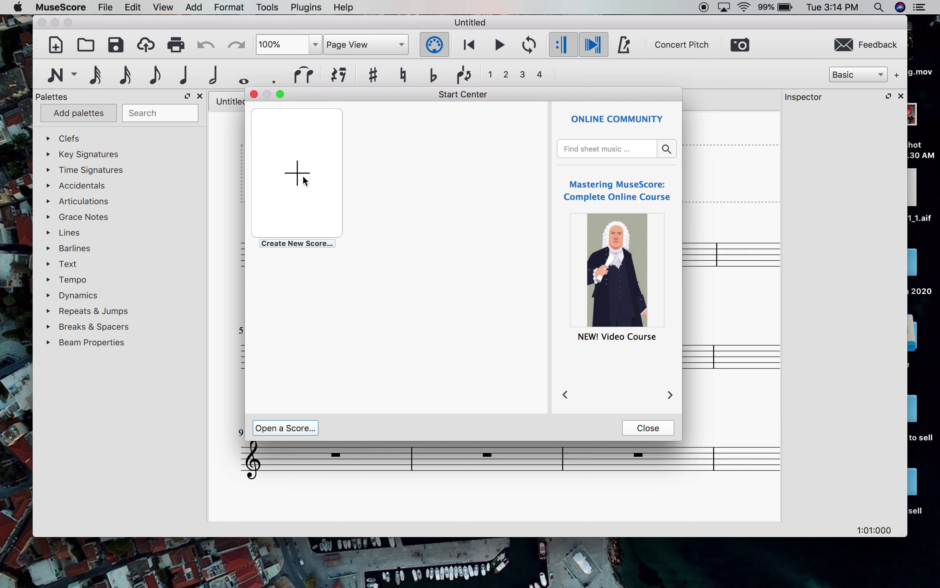
Start a new score and title it 'Storytelling Example'
left_click(290, 180)
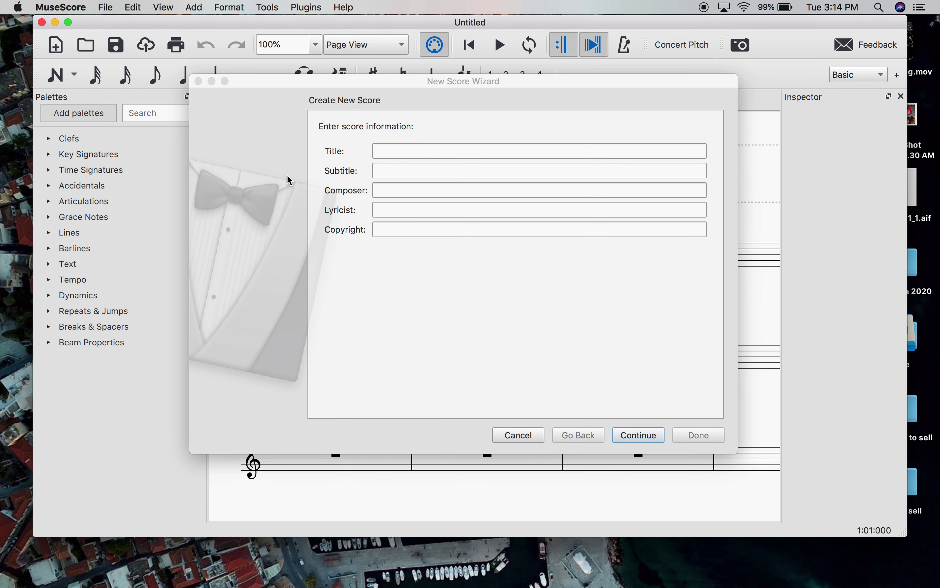
left_click(409, 151)
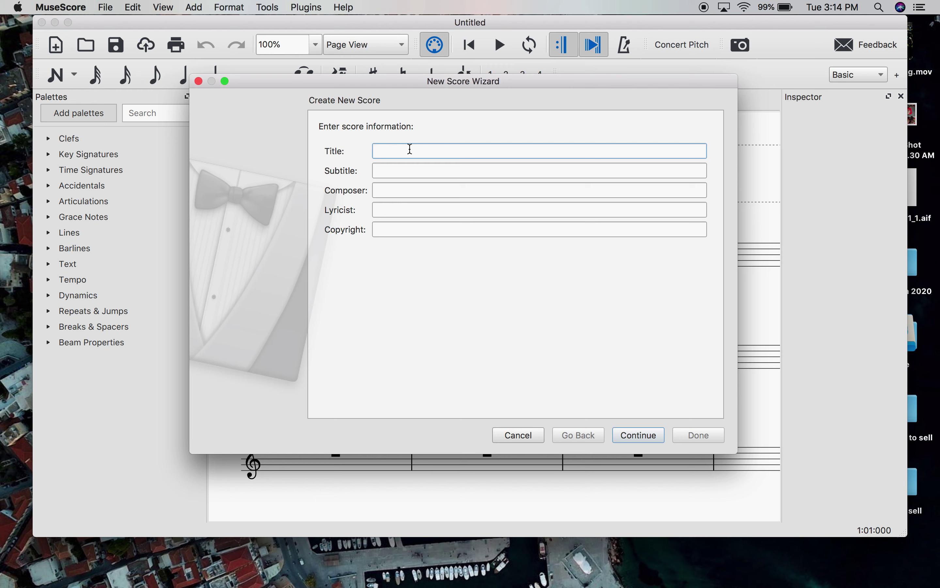
type("Storytelling Example")
Choose the General > Grand Staff template and keep no key signature, 4/4 and 32 measures
left_click(638, 434)
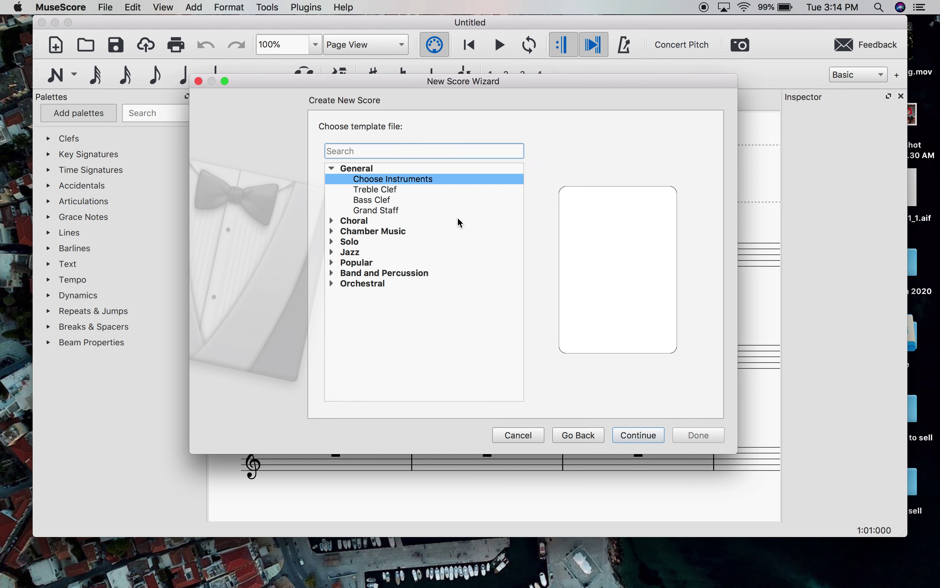
left_click(371, 210)
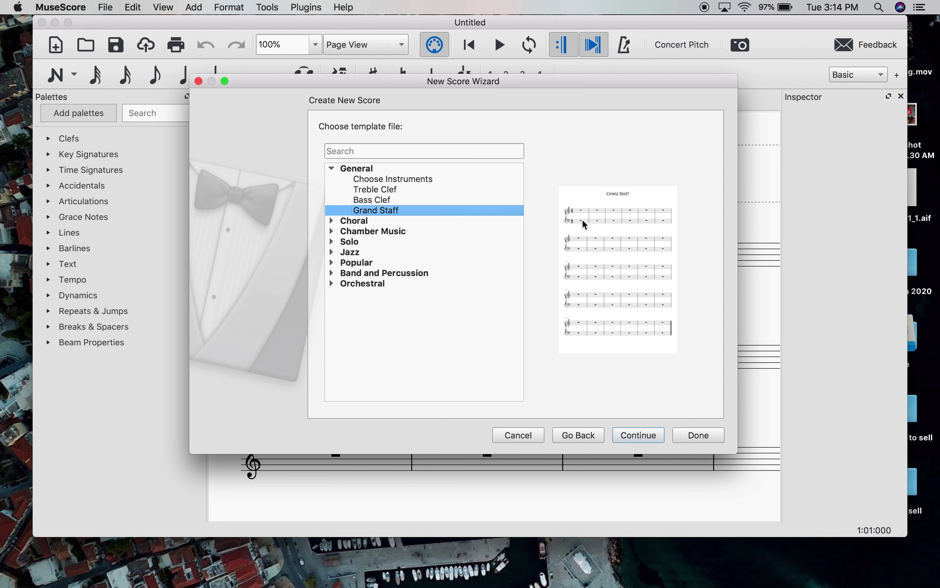
left_click(636, 434)
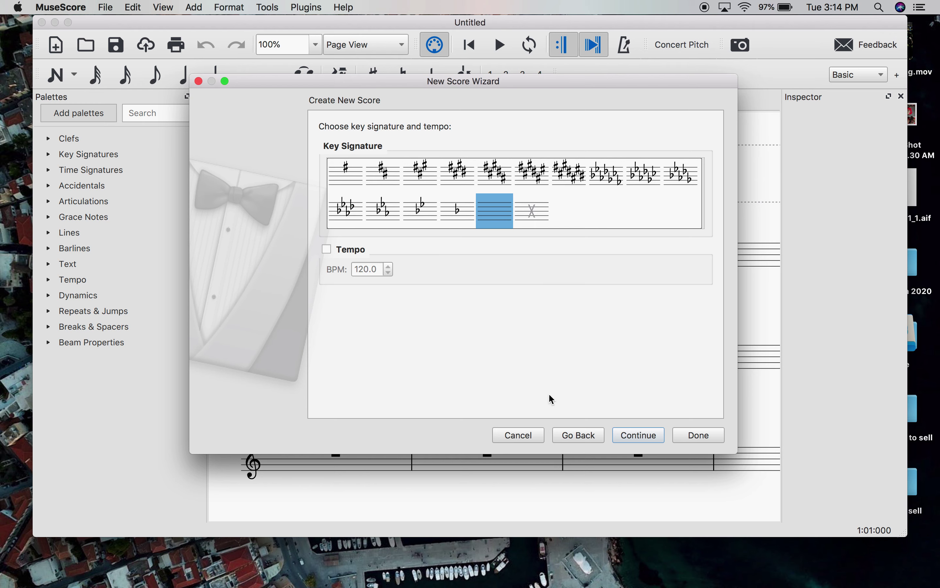
left_click(624, 438)
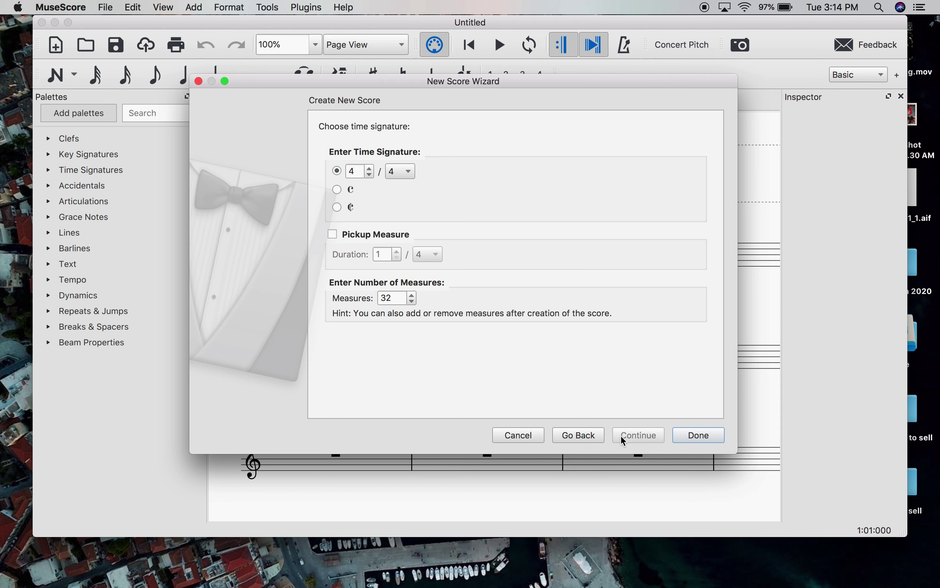
Create the Grand Staff score and clear the initial selection
left_click(706, 440)
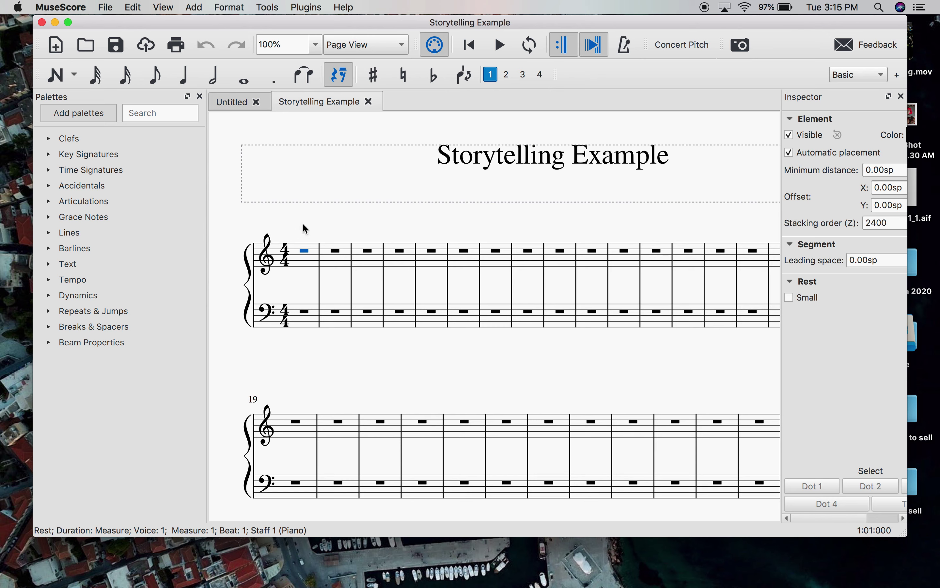
left_click(314, 240)
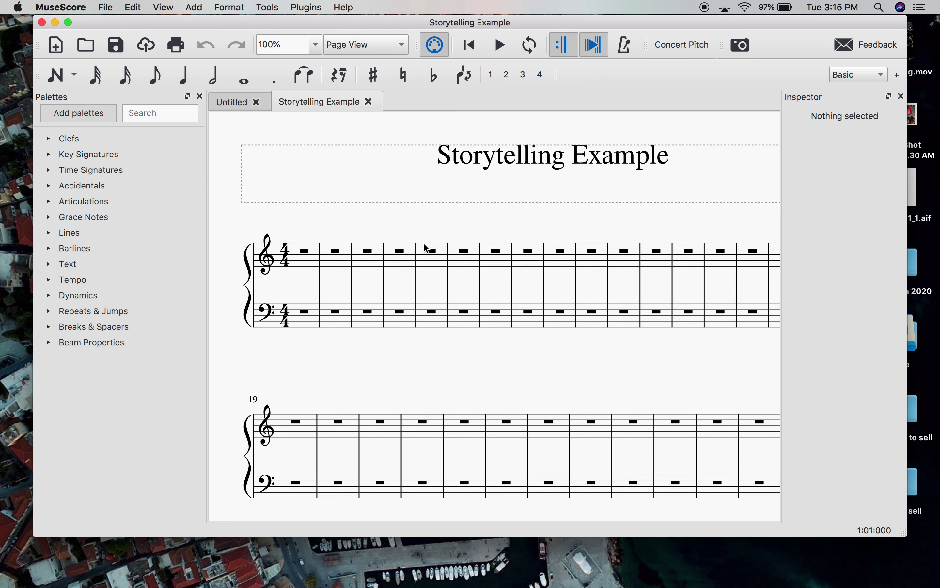
Enter whole-note chords C4–E4–G4 in treble measure 1 and F4–A4–C5 in measure 2
left_click(248, 81)
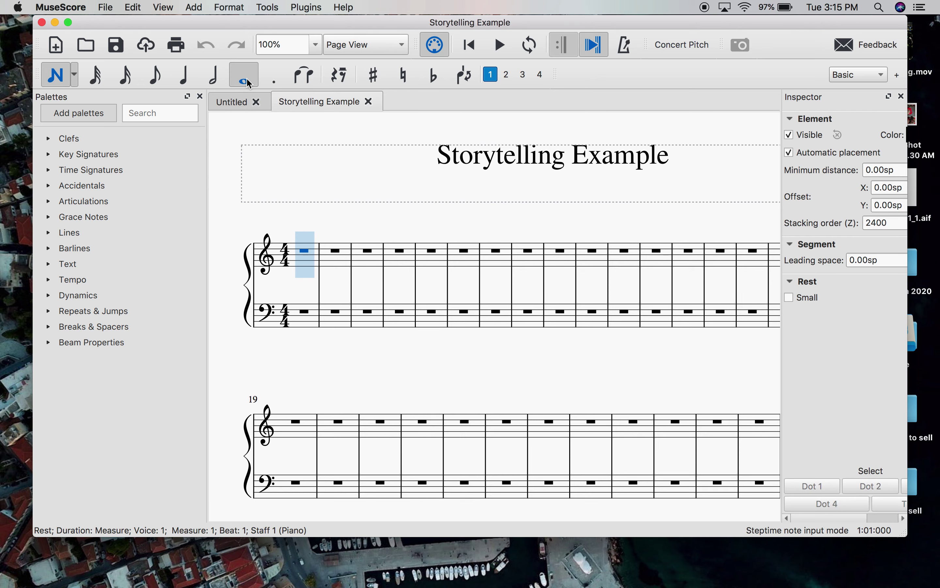
left_click(307, 272)
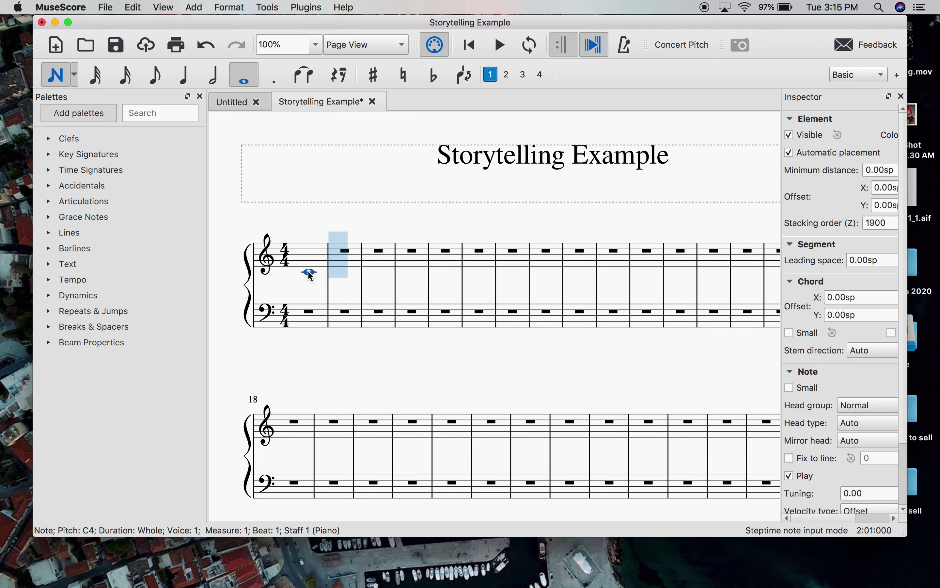
key("XF86AudioRaiseVolume")
key("XF86AudioRaiseVolume")
key("XF86AudioRaiseVolume")
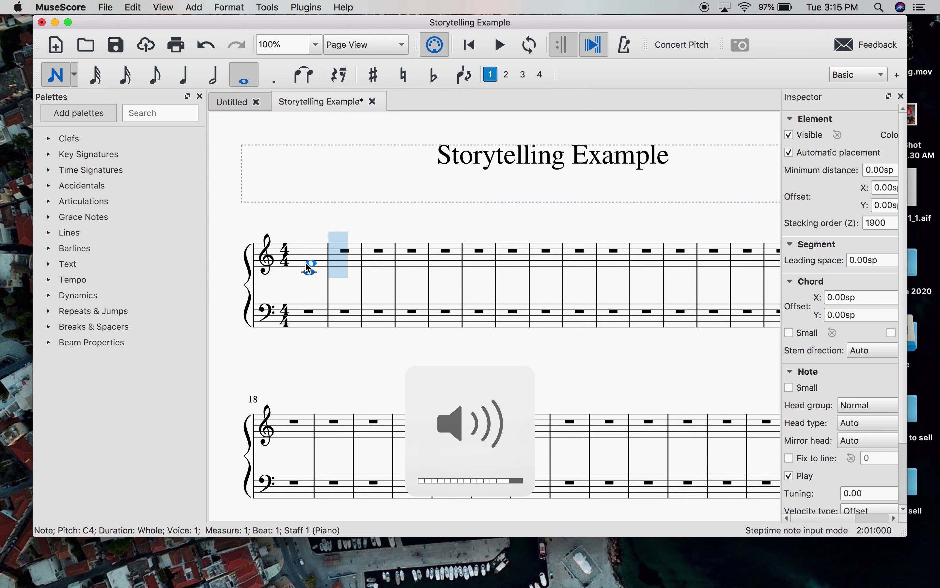
left_click(309, 265)
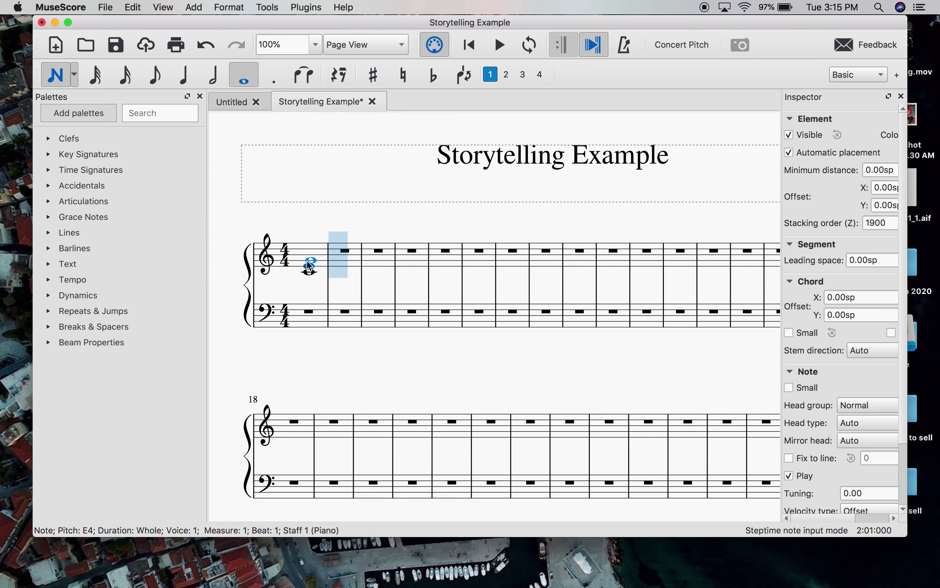
left_click(308, 264)
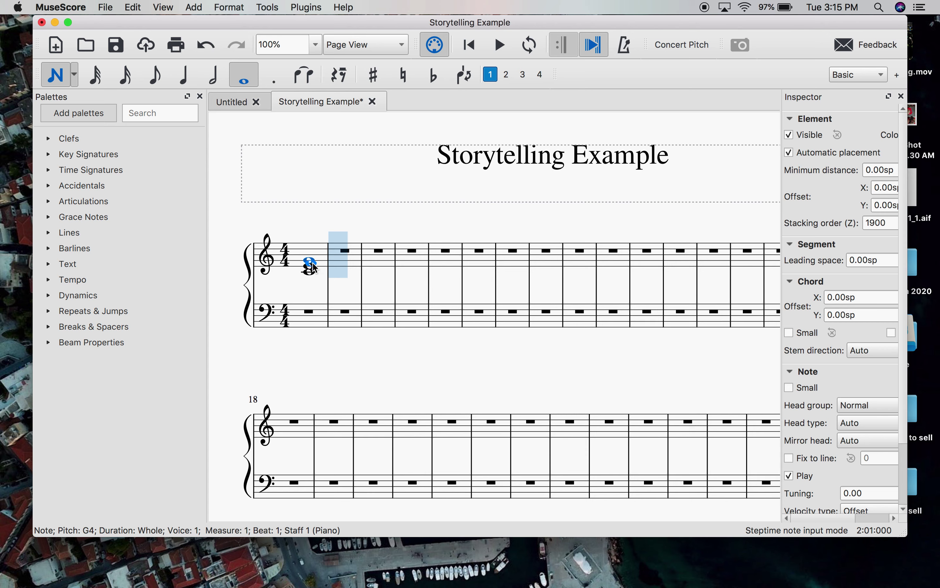
left_click(343, 262)
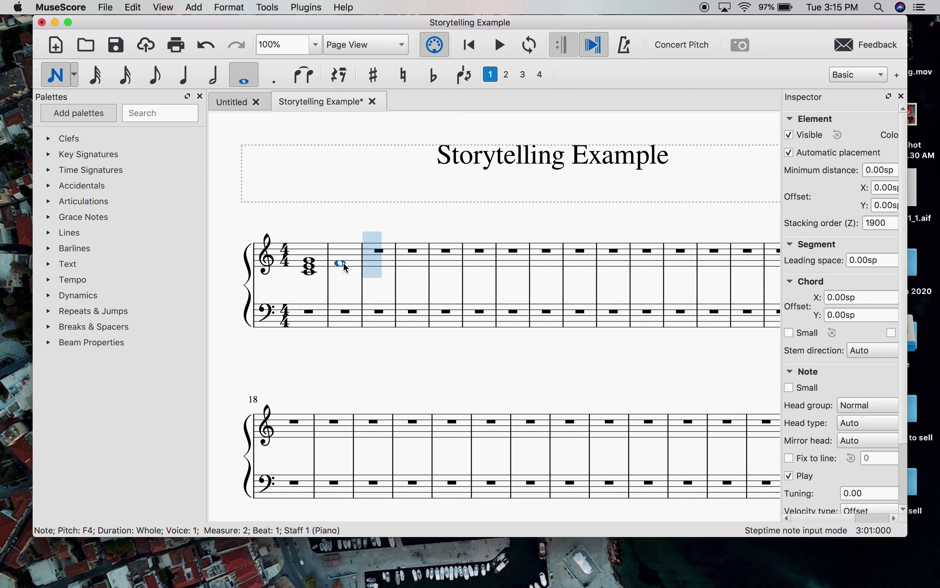
left_click(346, 265)
left_click(347, 258)
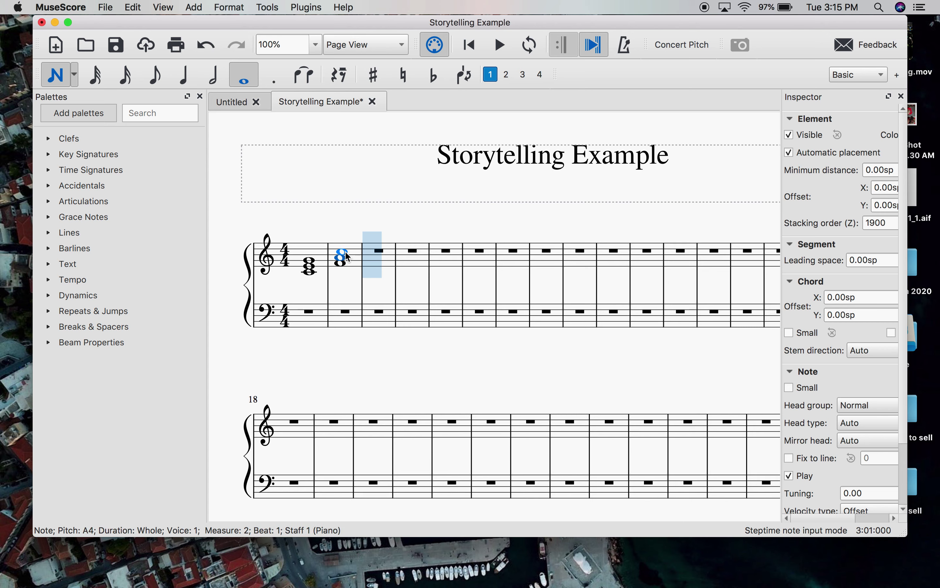
left_click(345, 252)
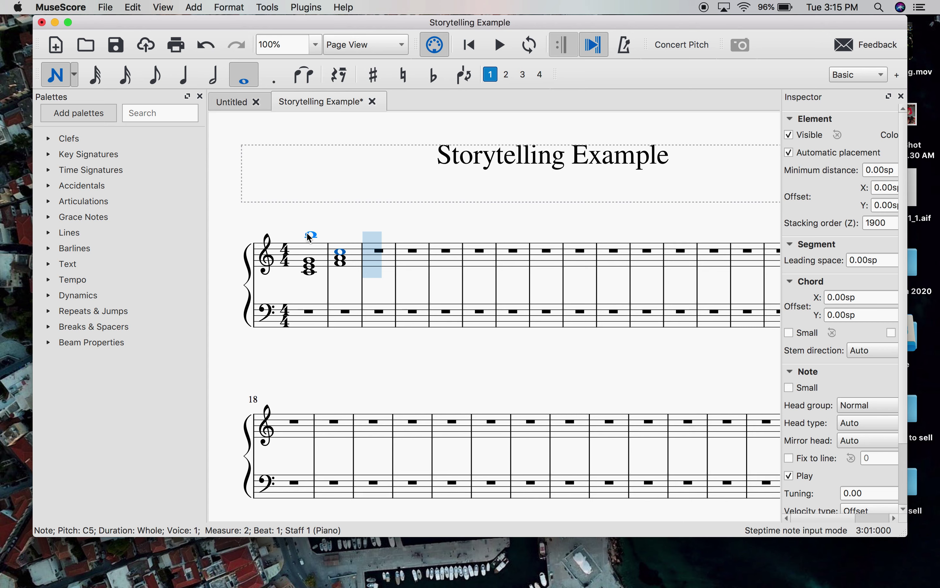
key("Escape")
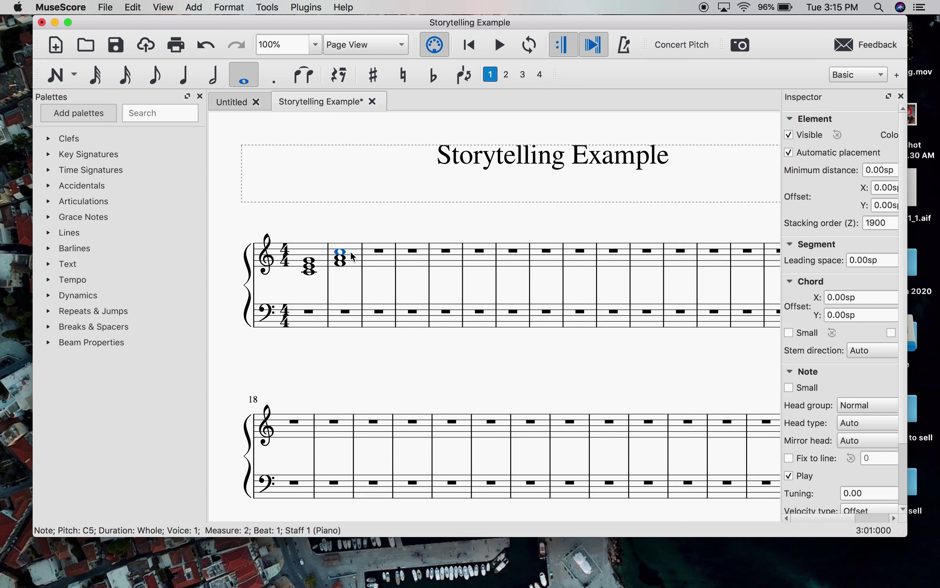
key("Escape")
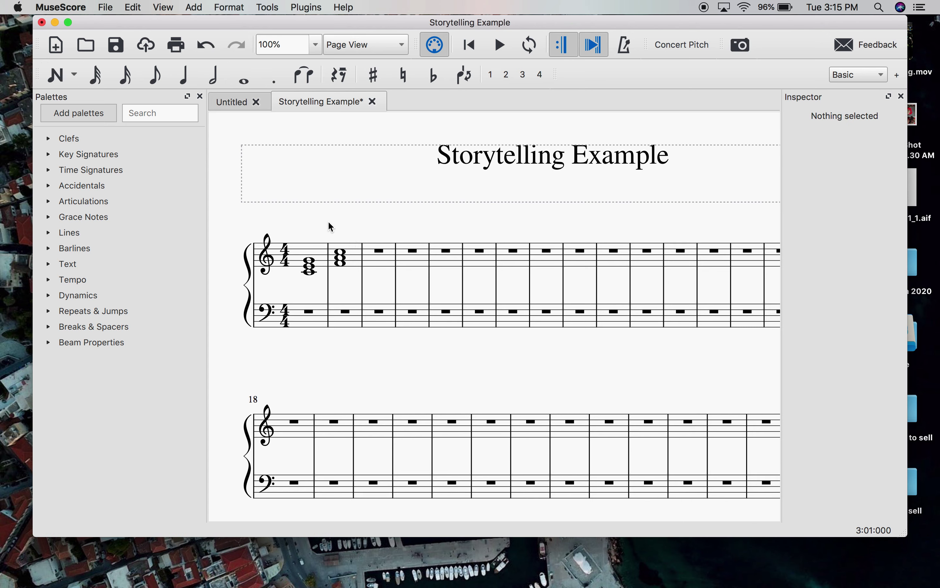
left_click(471, 46)
left_click(506, 45)
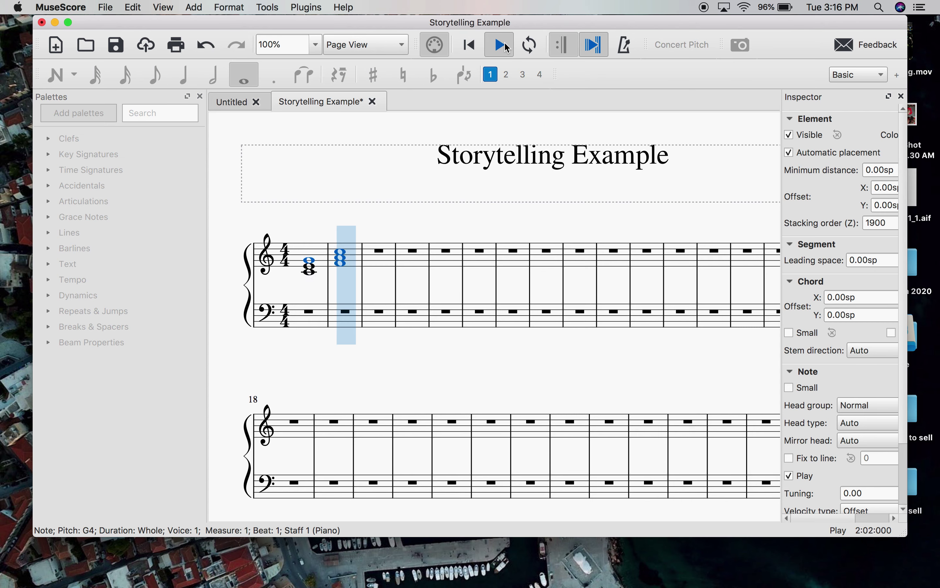
left_click(505, 42)
key("Escape")
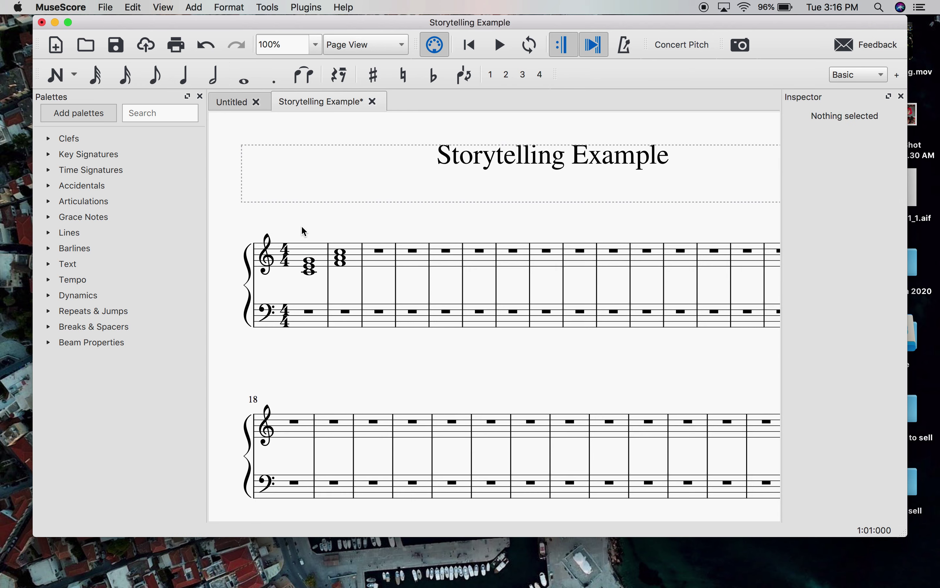
Copy the C and F chords from measures 1–2 into measures 3, 5, 7 and 9
left_click(300, 251)
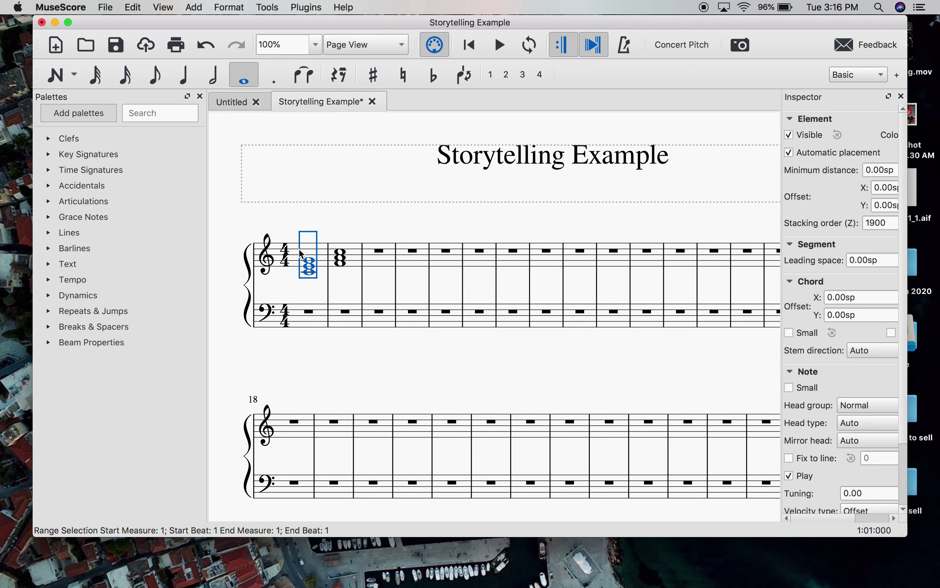
left_click(355, 258, "shift")
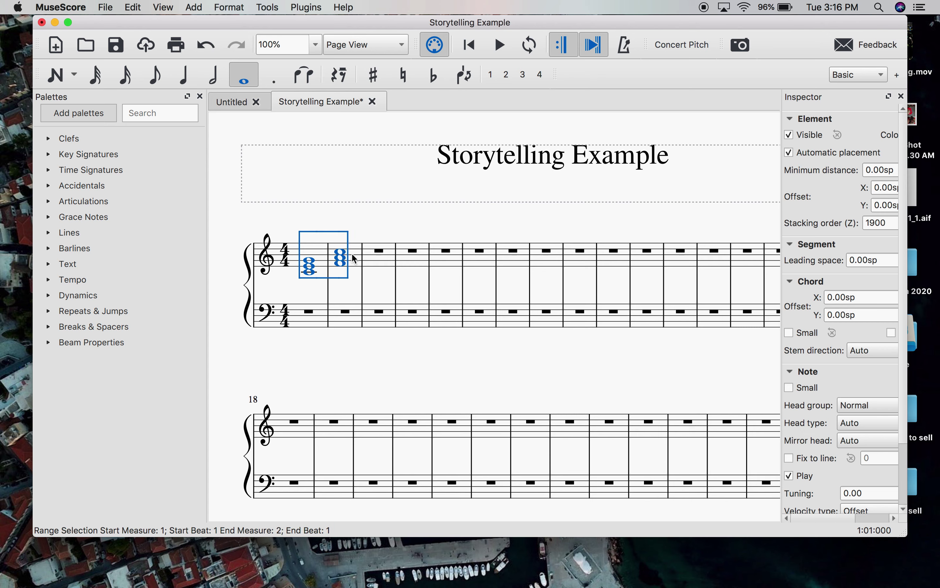
left_click(372, 264)
key("super+v")
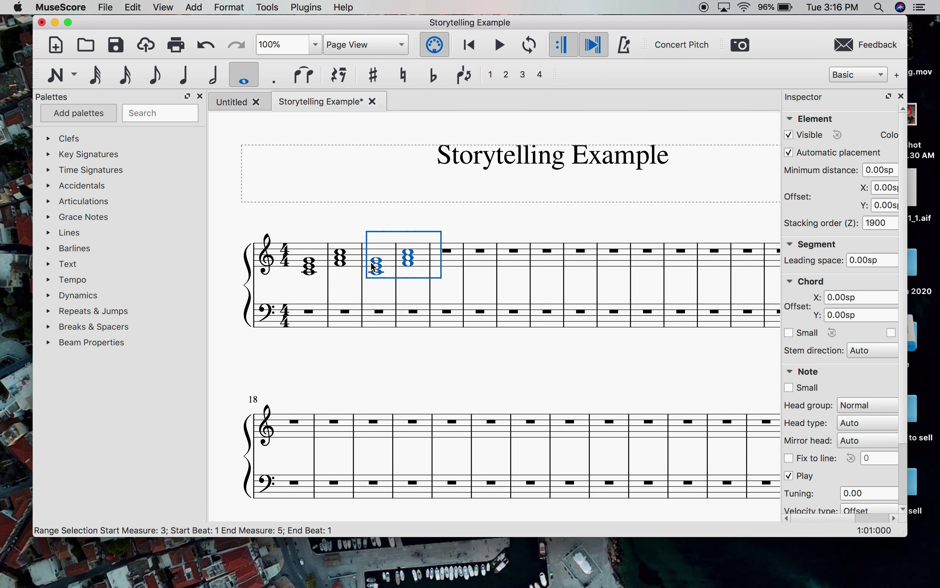
left_click(447, 261)
key("super+v")
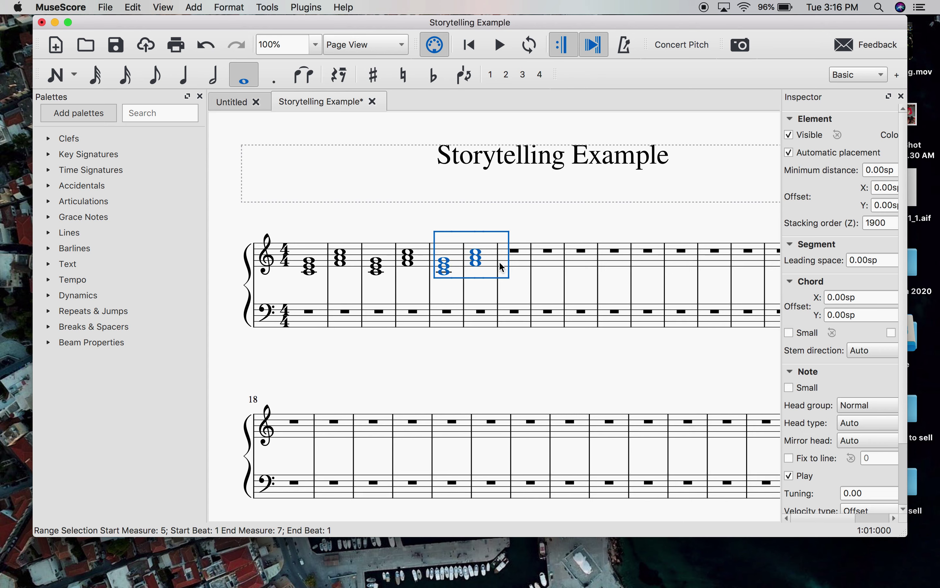
left_click(523, 262)
key("super+v")
left_click(581, 265)
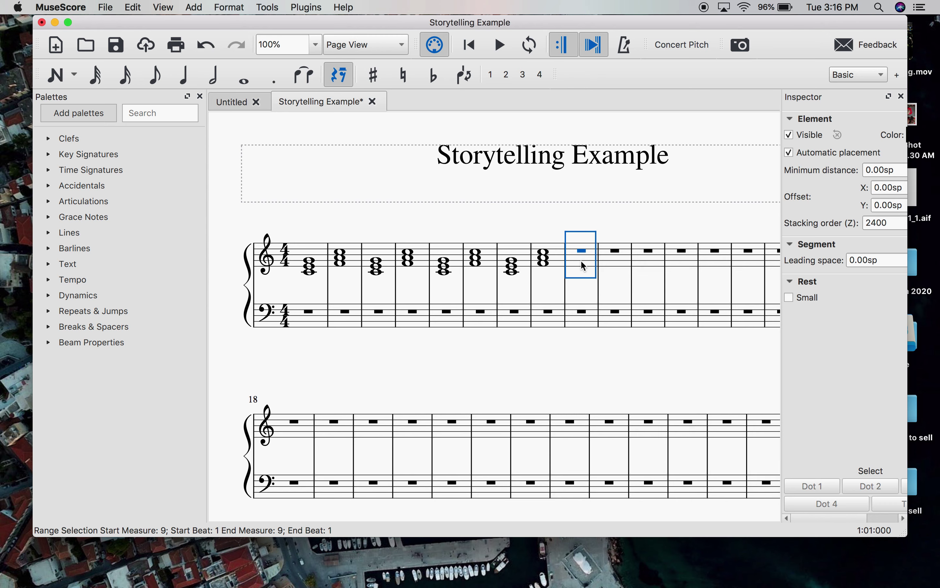
key("super+v")
Select treble measures 1–10 and delete all the chords
left_click(521, 229)
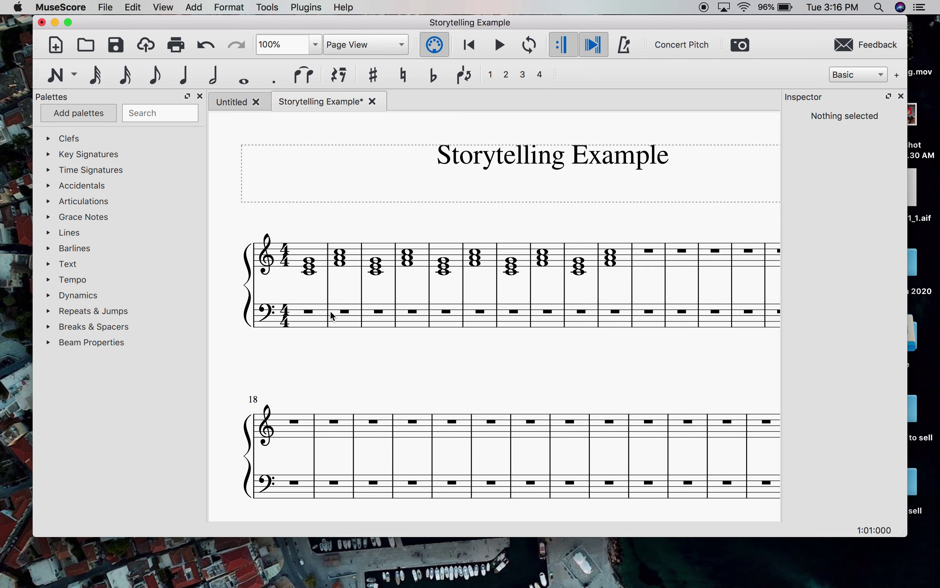
left_click(310, 249)
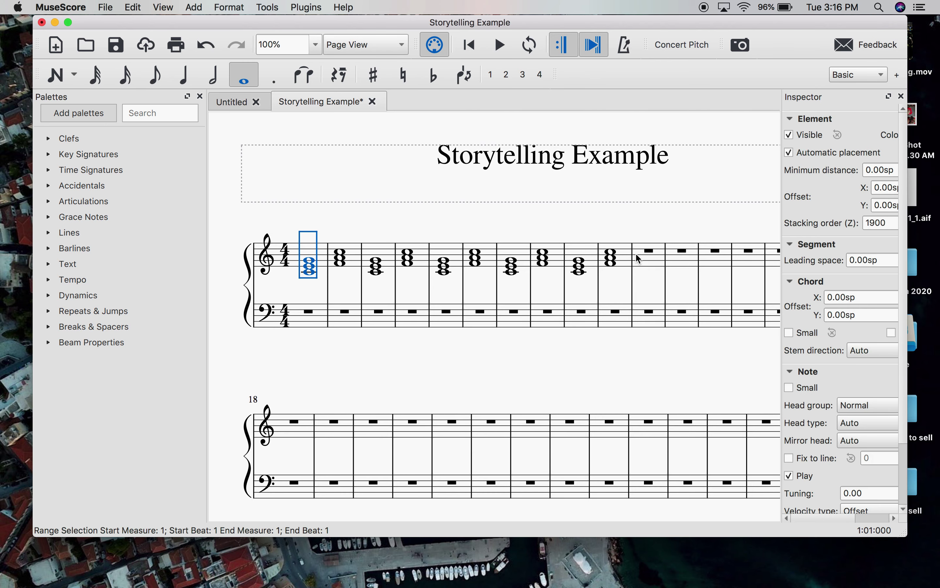
left_click(622, 260, "shift")
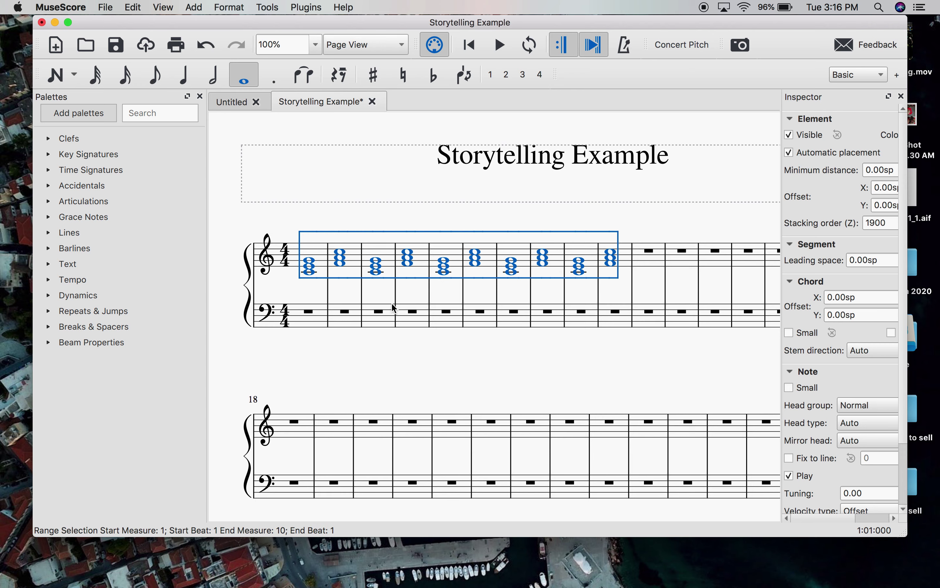
key("Delete")
Restore the deleted chords and shift them down an octave into the bass staff
left_click(305, 309)
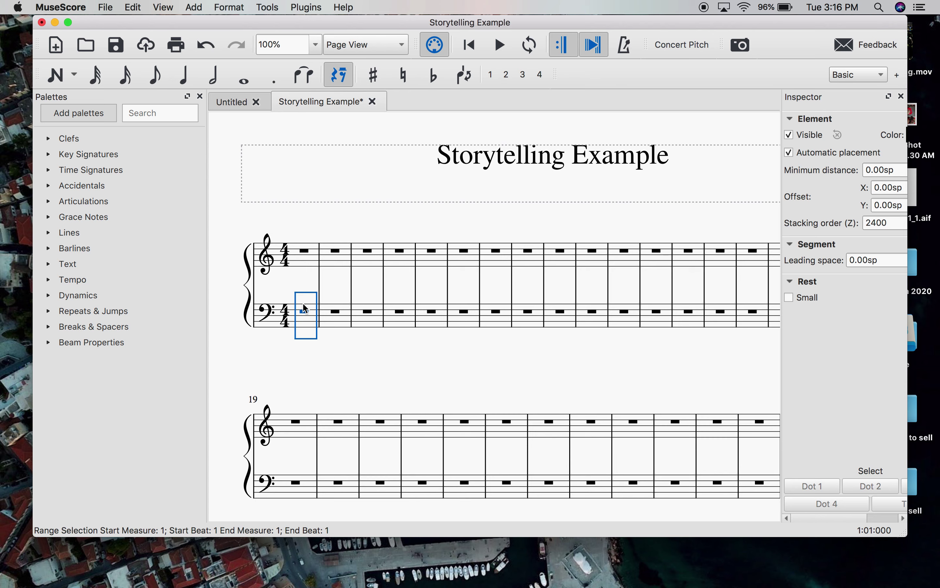
key("super+z")
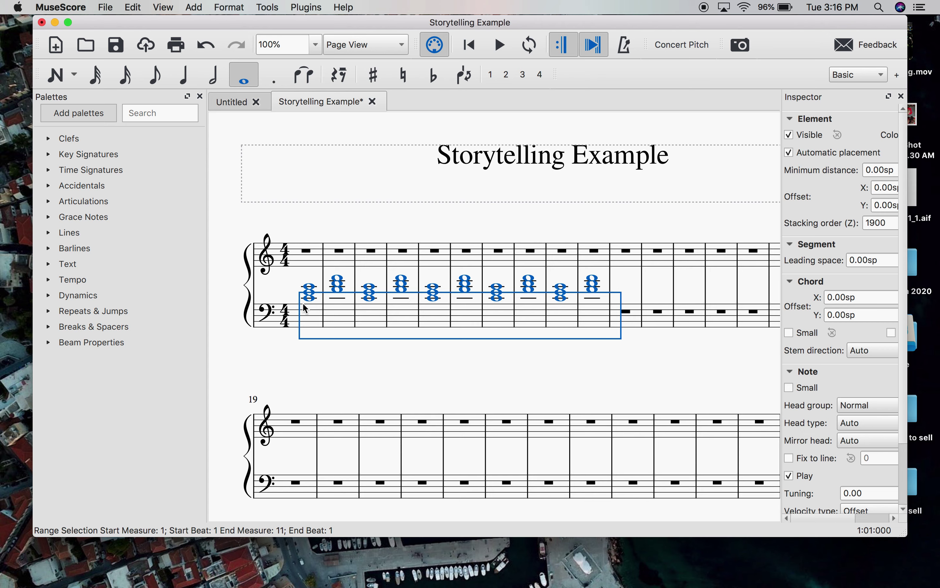
key("super+Down")
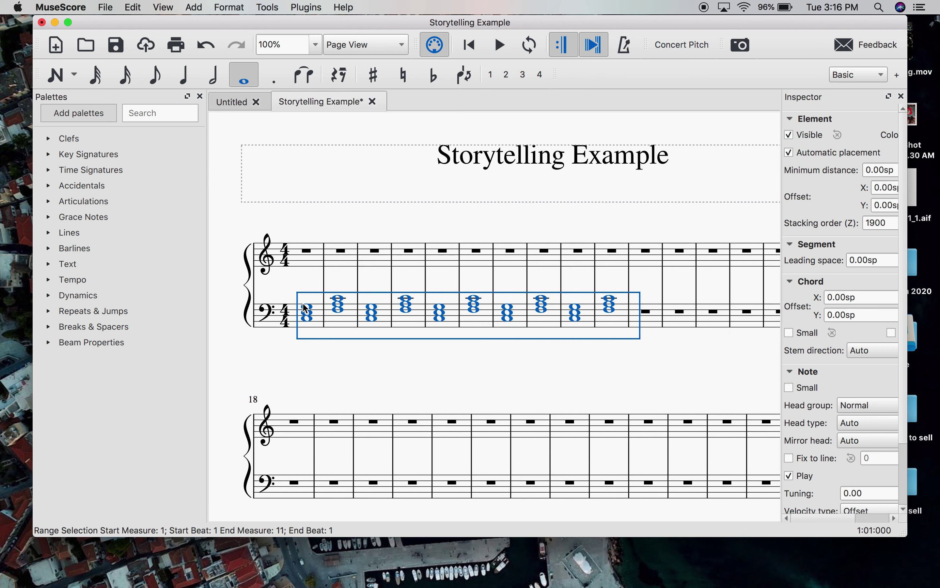
Play the score from the beginning, then stop and clear the selection
left_click(305, 308)
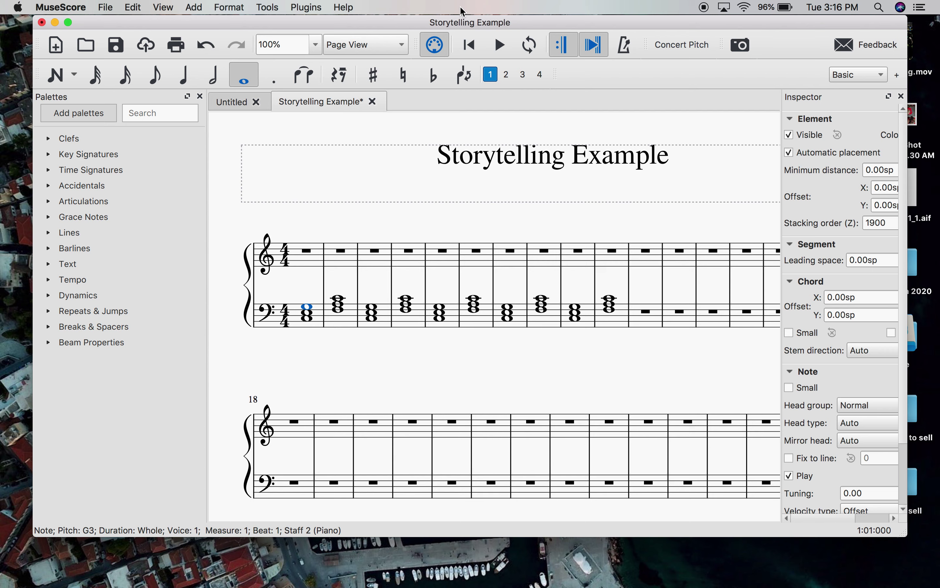
left_click(468, 44)
left_click(497, 45)
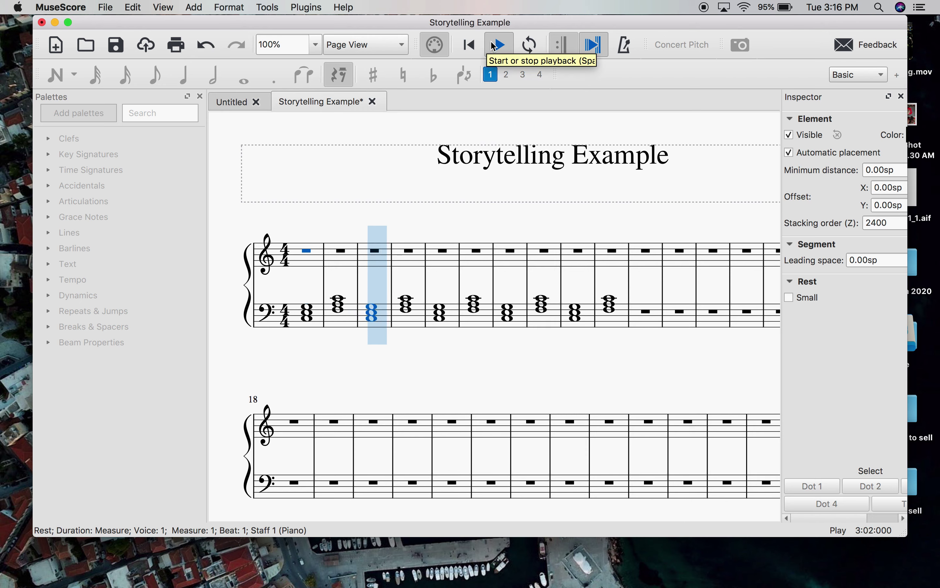
left_click(499, 45)
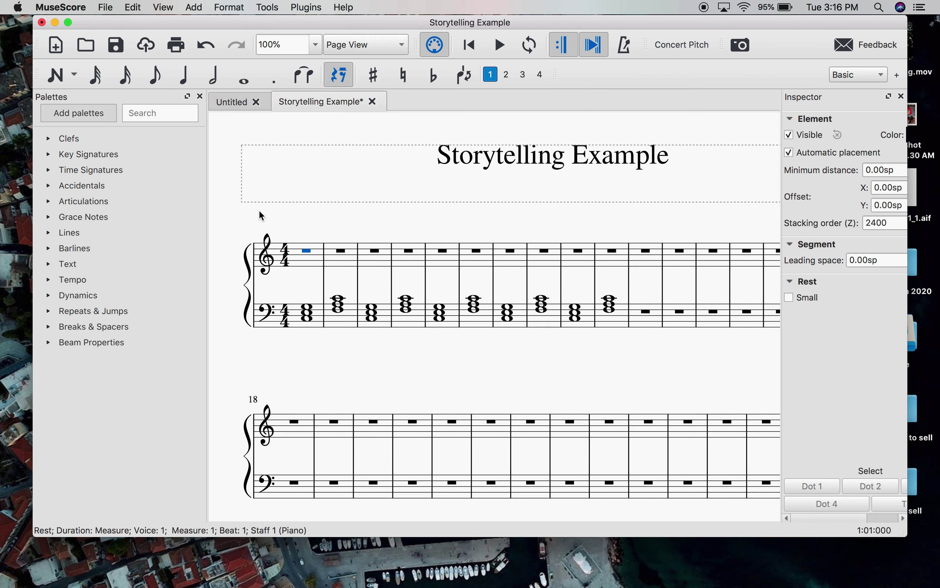
left_click(260, 221)
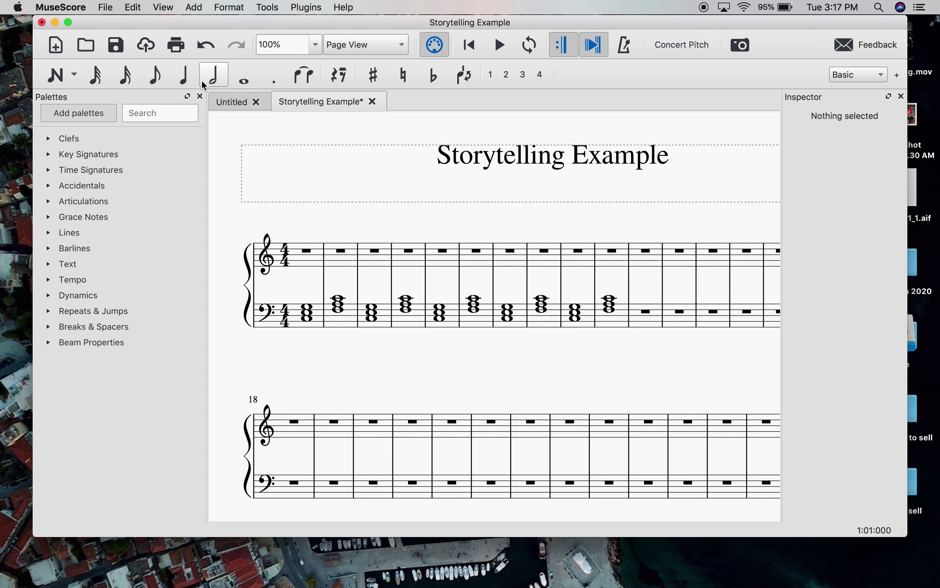
Enter quarter notes E4, F4, G4, E4 in treble measure 1
left_click(185, 75)
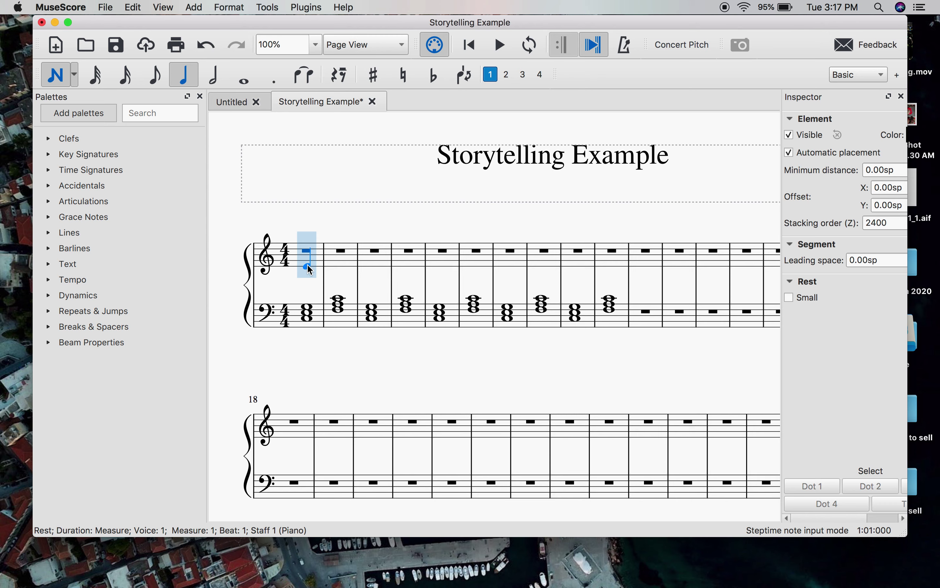
left_click(306, 267)
left_click(316, 263)
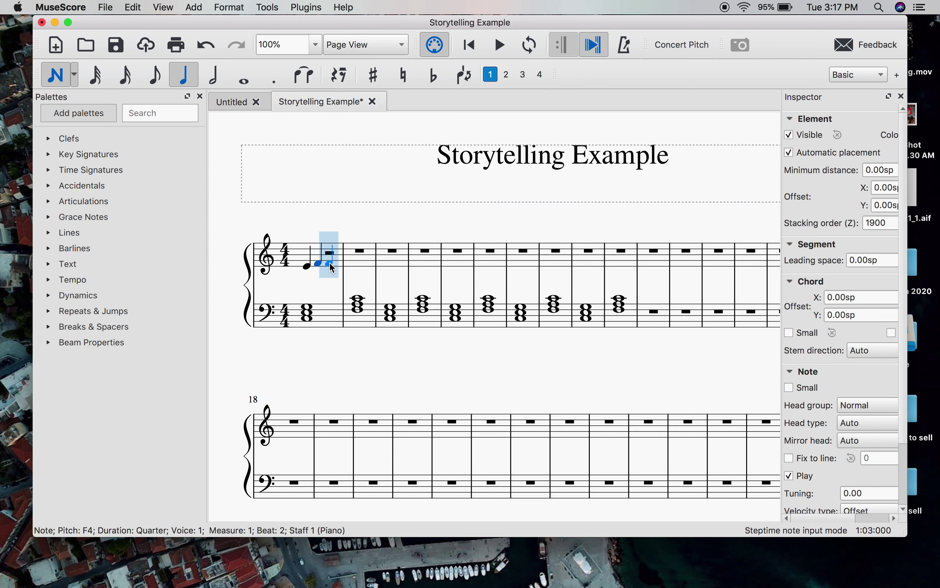
left_click(330, 259)
left_click(343, 266)
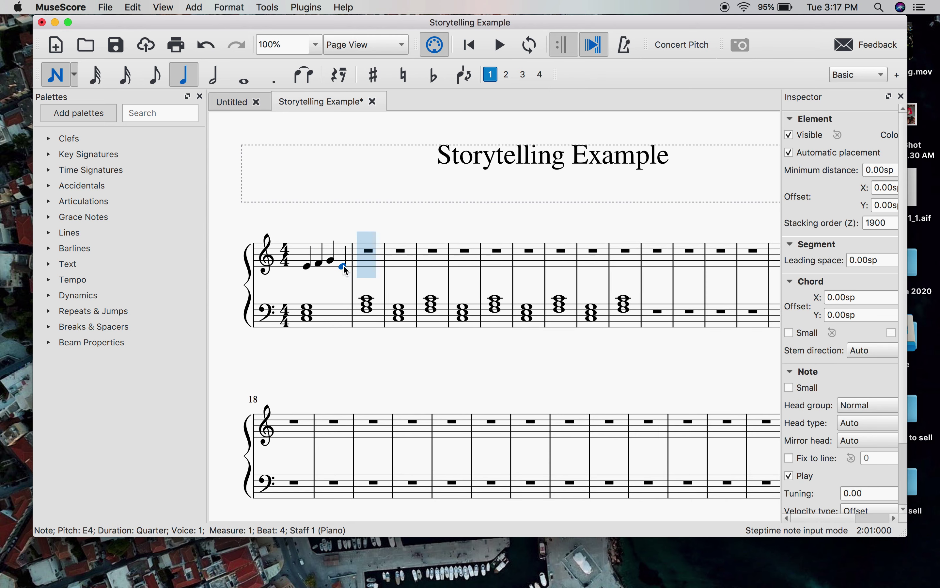
key("Escape")
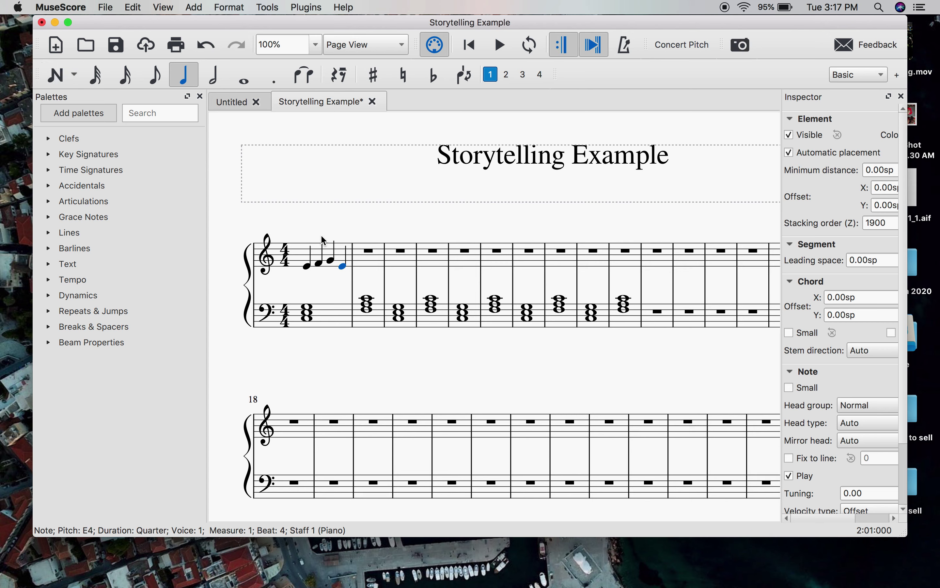
Play back the melody from its first note, then stop
left_click(306, 268)
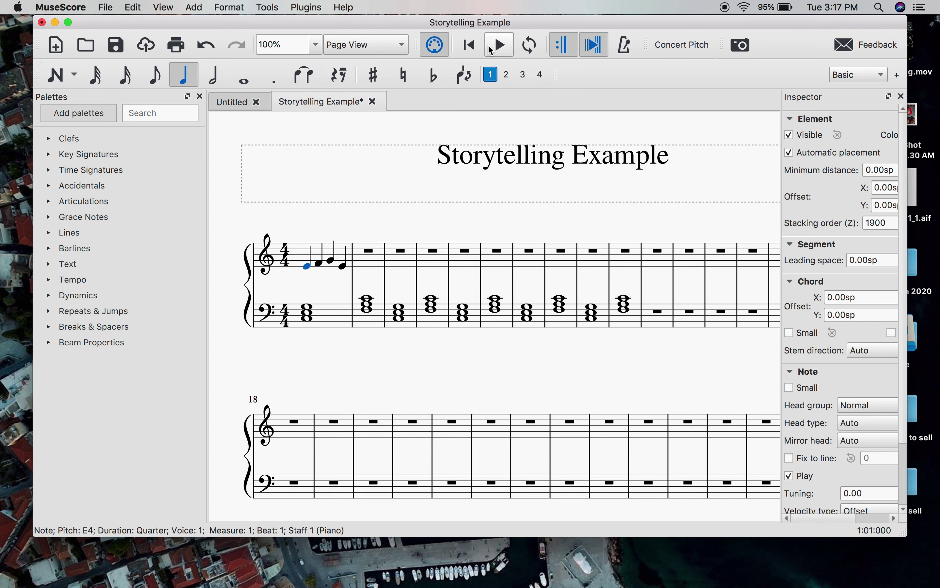
left_click(502, 45)
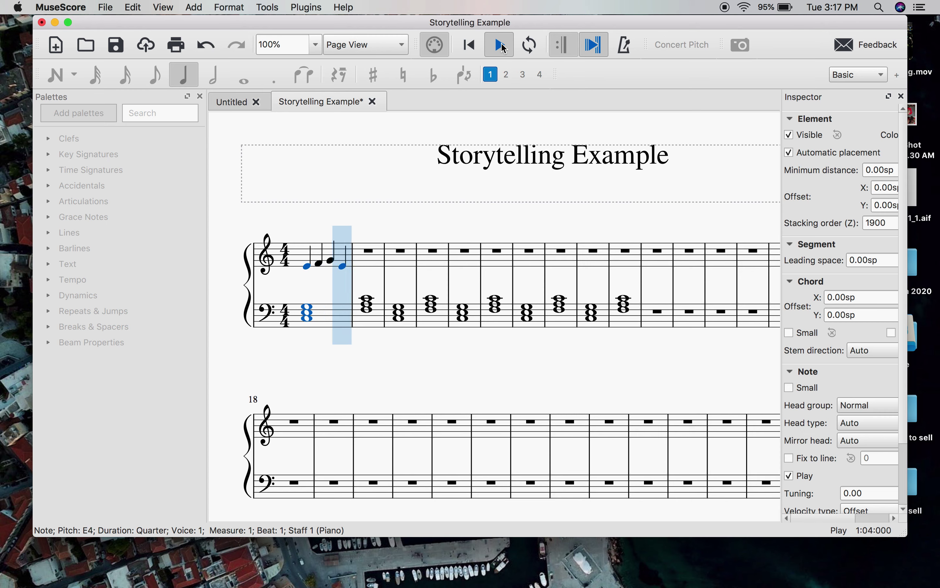
left_click(502, 45)
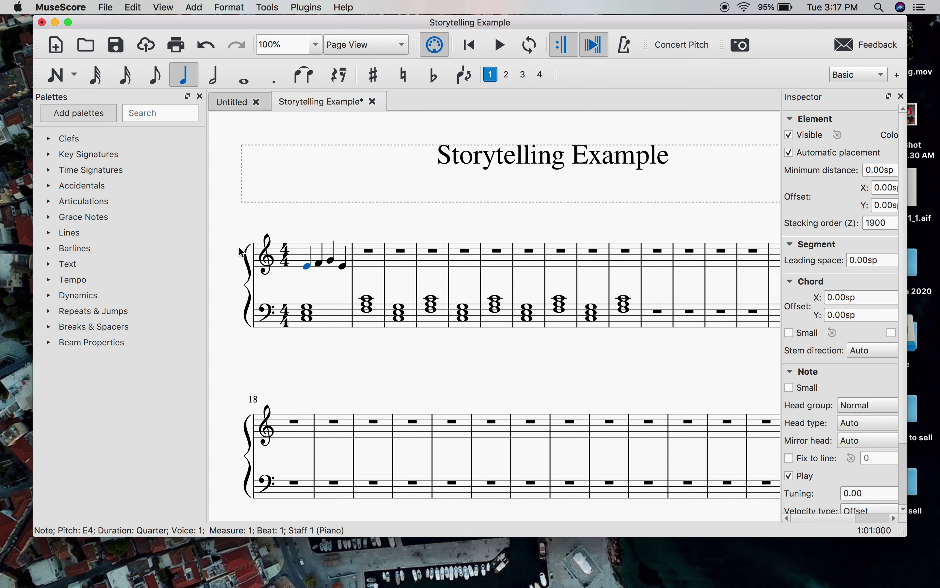
left_click(314, 249)
Paste measure 1's melody into measure 2, nudge it up a semitone, and remove the accidentals
left_click(317, 257)
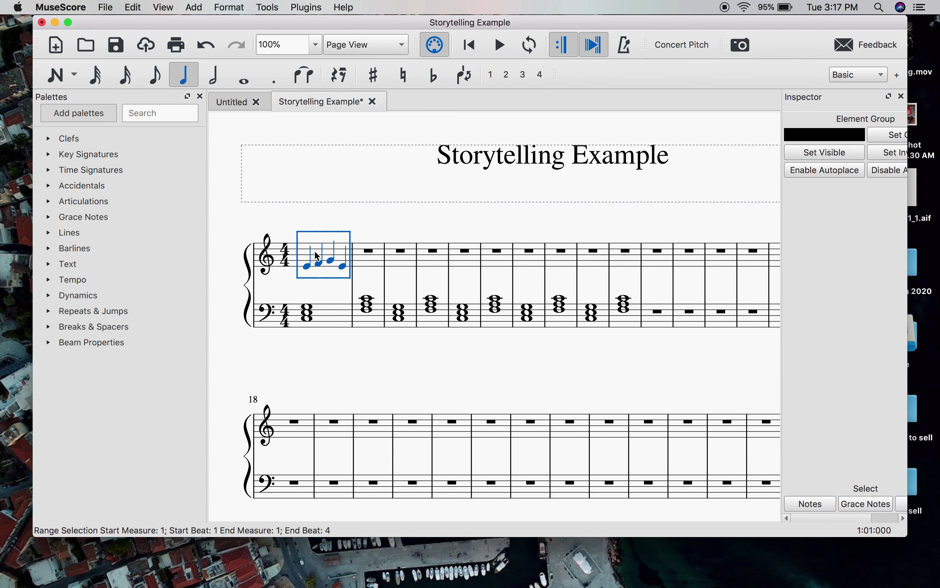
left_click(360, 257)
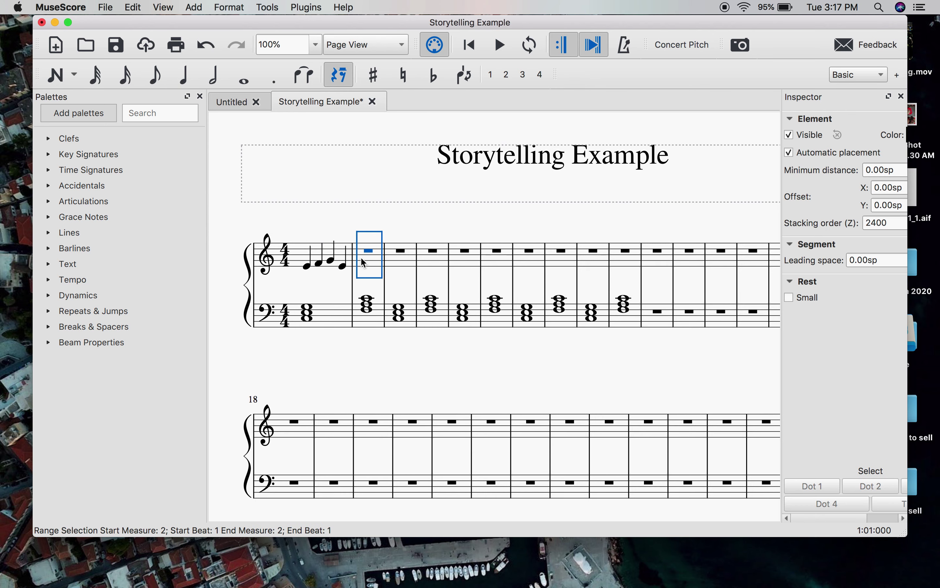
key("super+v")
key("Up")
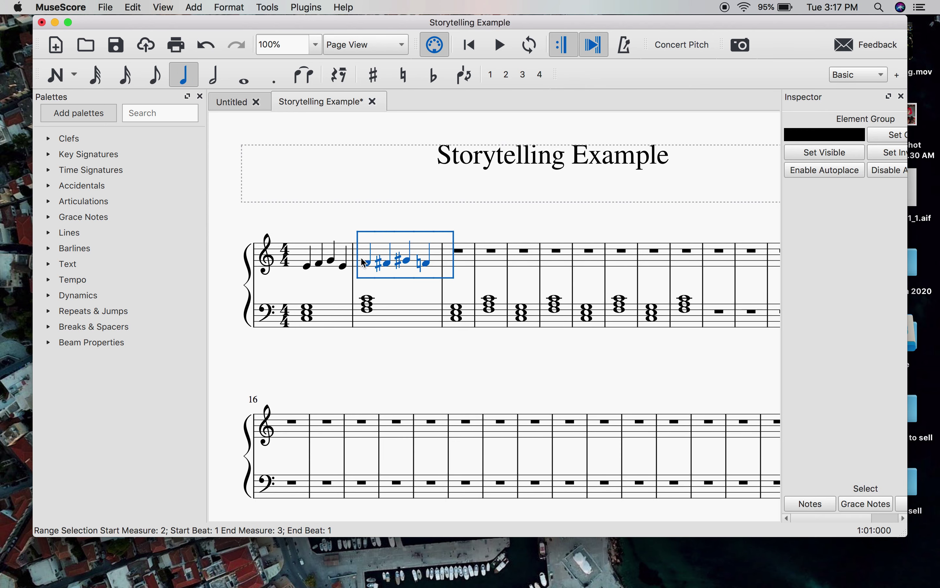
key("Up")
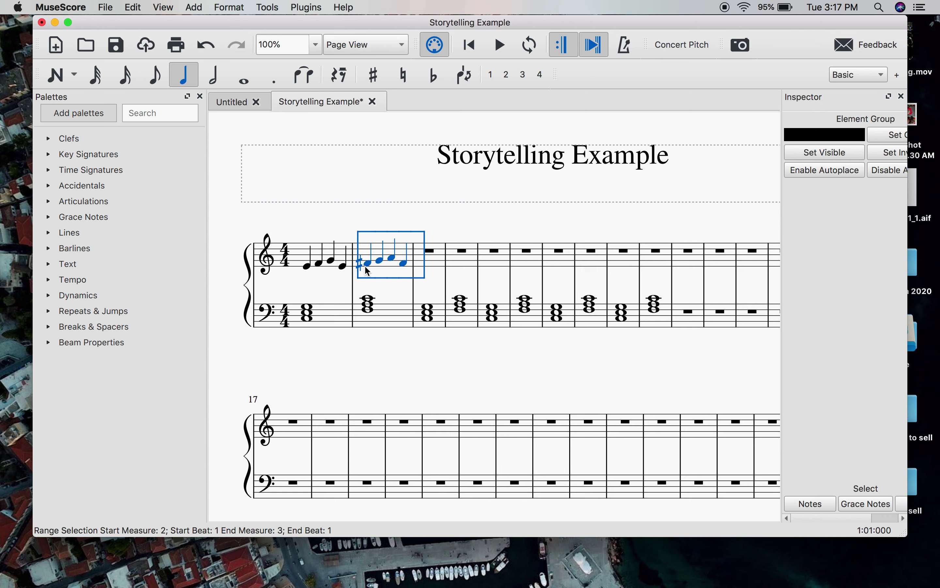
key("Down")
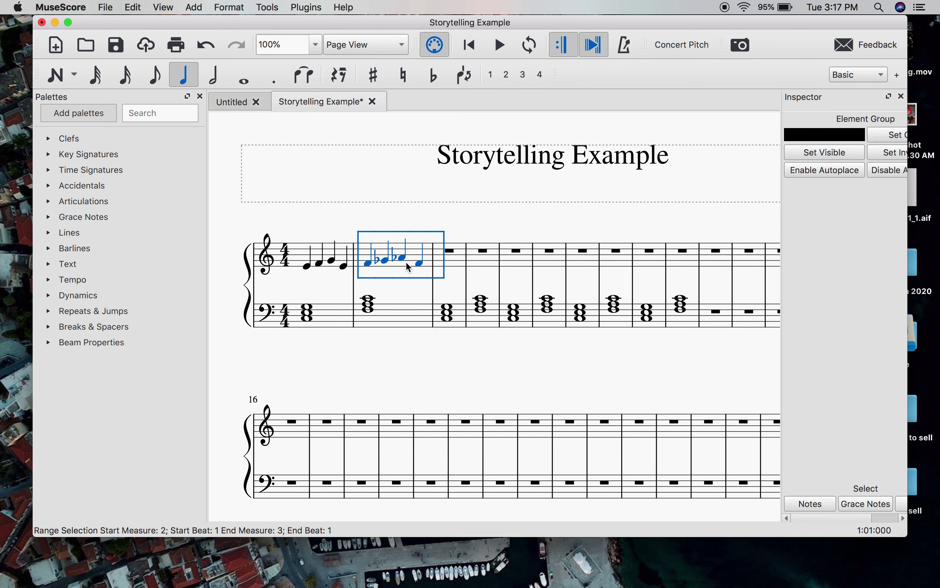
key("Down")
key("Up")
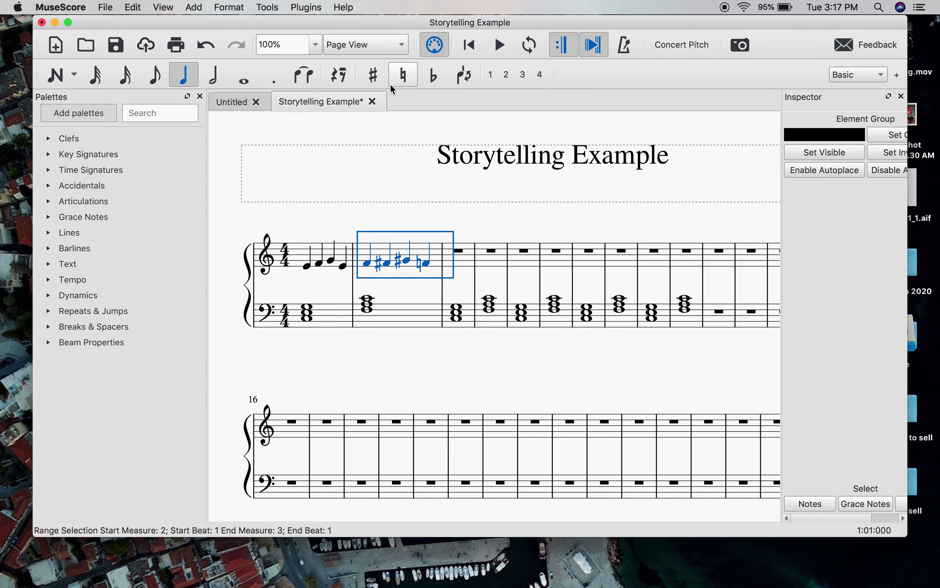
left_click(410, 81)
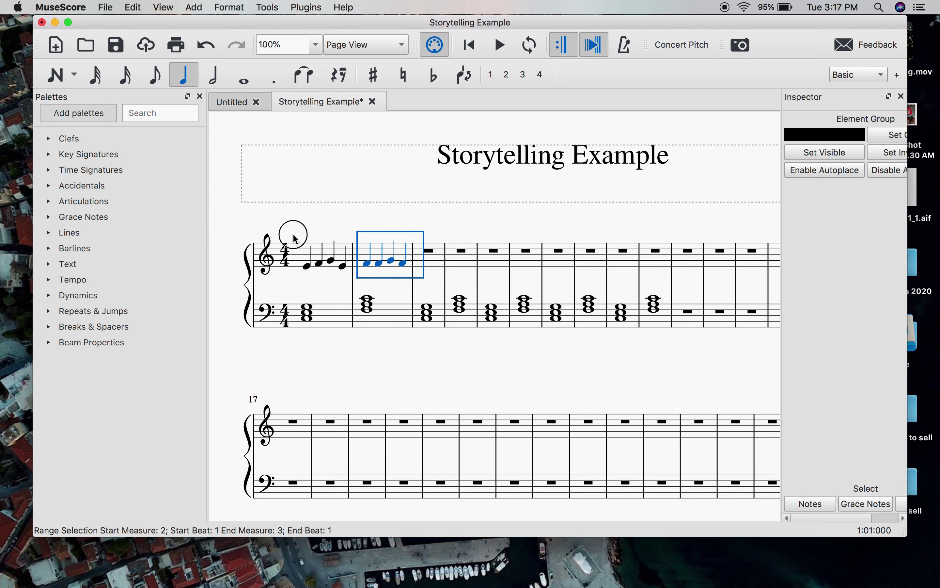
Play the score back from the first note to check measure 2
key("Escape")
left_click(310, 268)
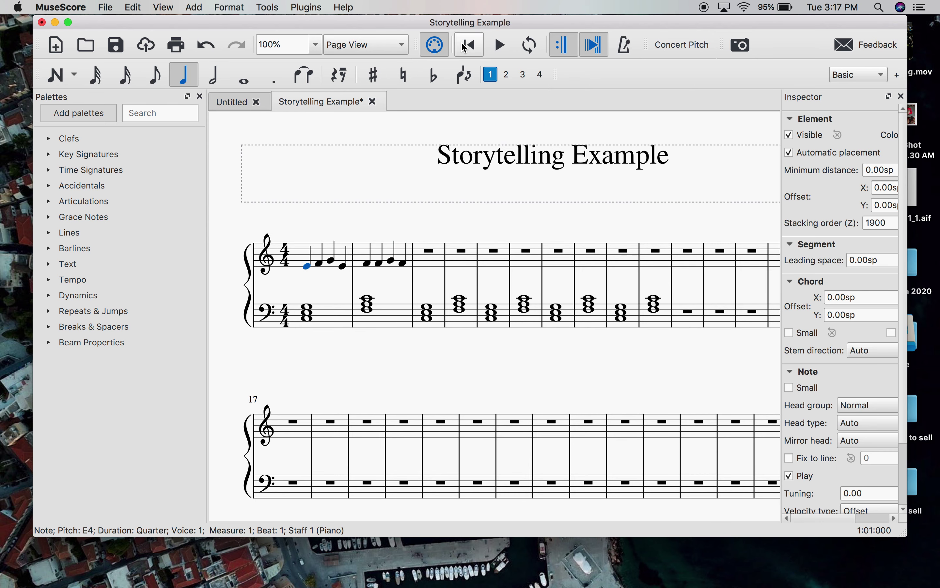
left_click(500, 45)
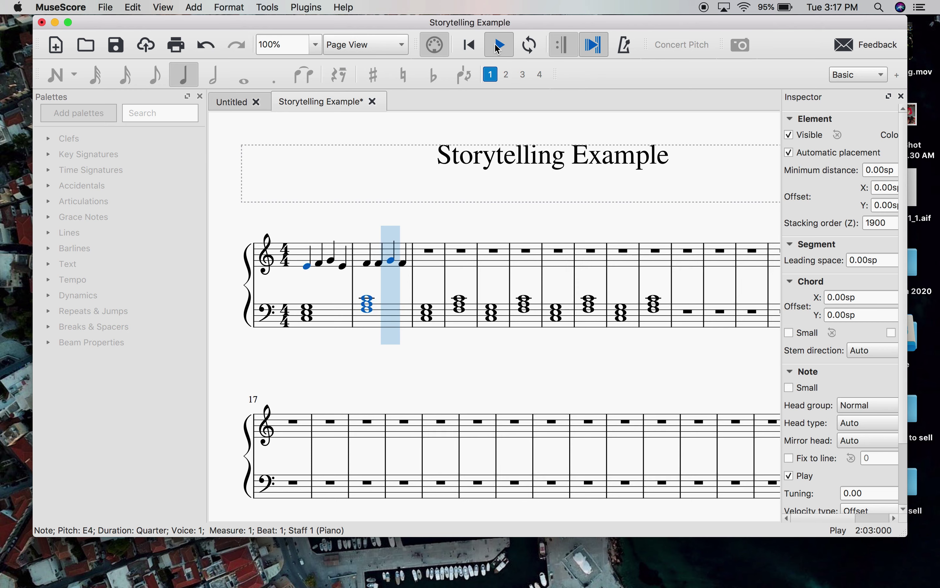
left_click(499, 45)
Raise measure 2's second and third notes to G4 and A4
left_click(382, 266)
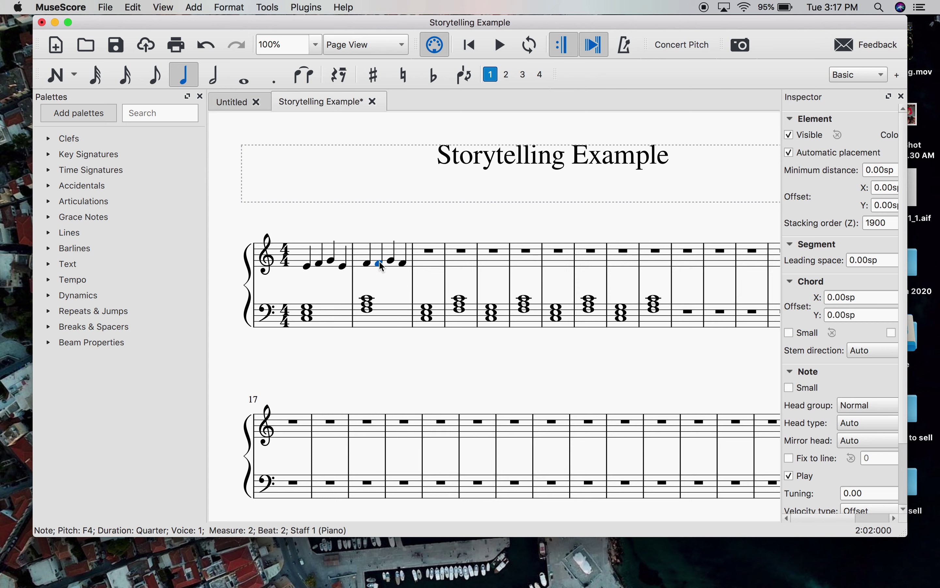
key("Up")
key("Up")
key("Right")
key("Up")
key("Up")
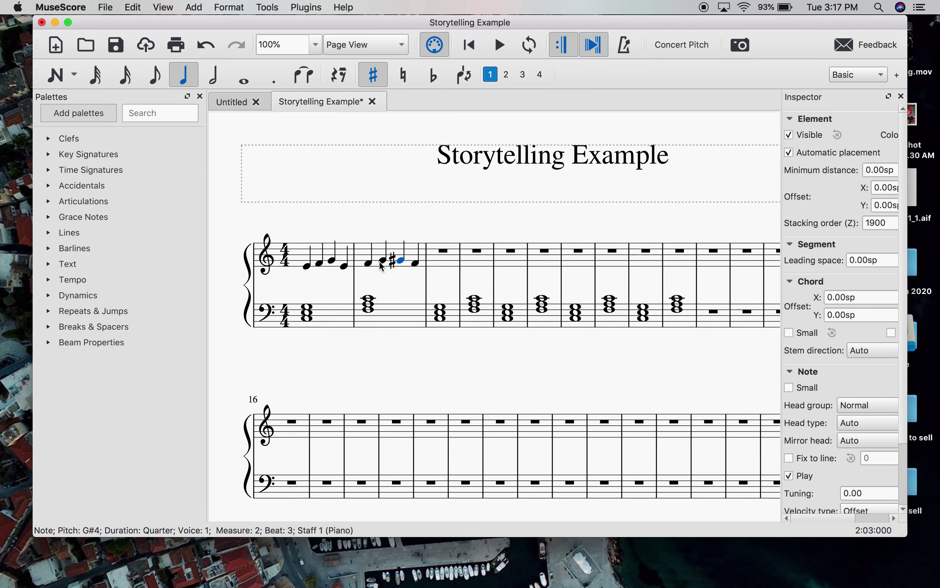
key("Right")
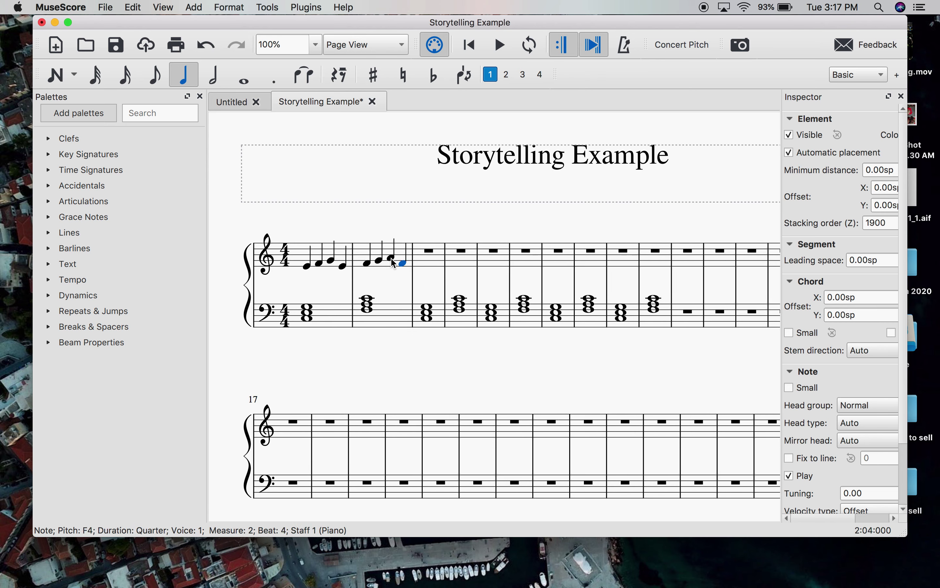
key("Escape")
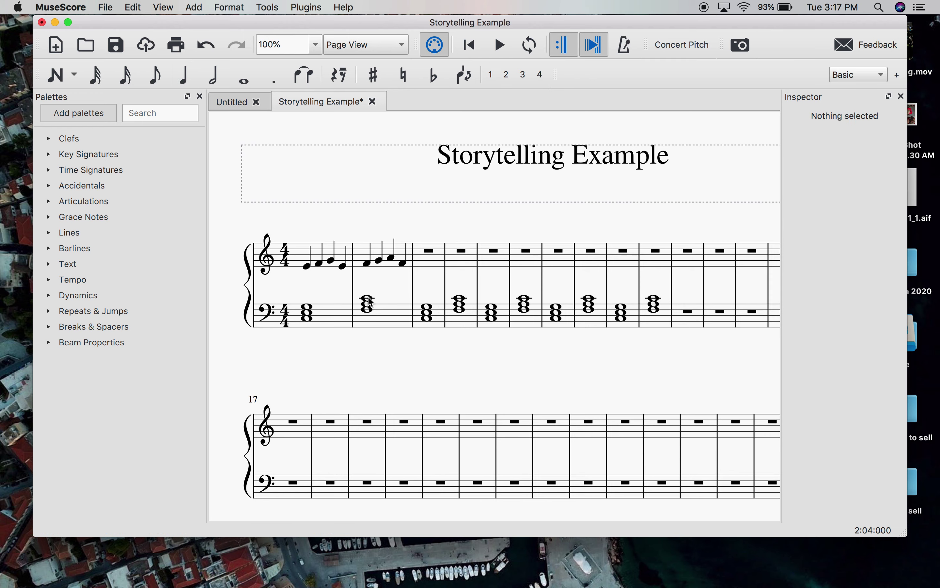
left_click(412, 278)
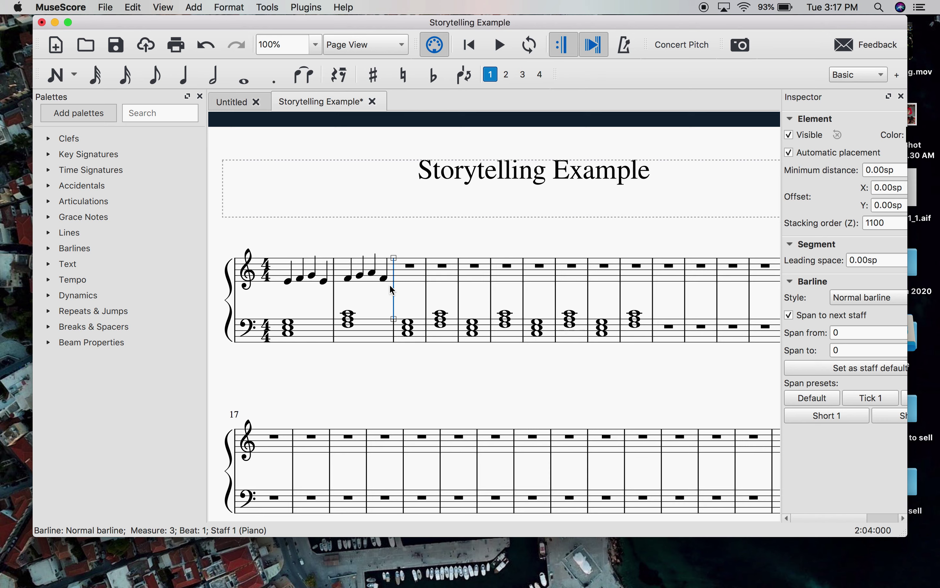
key("Escape")
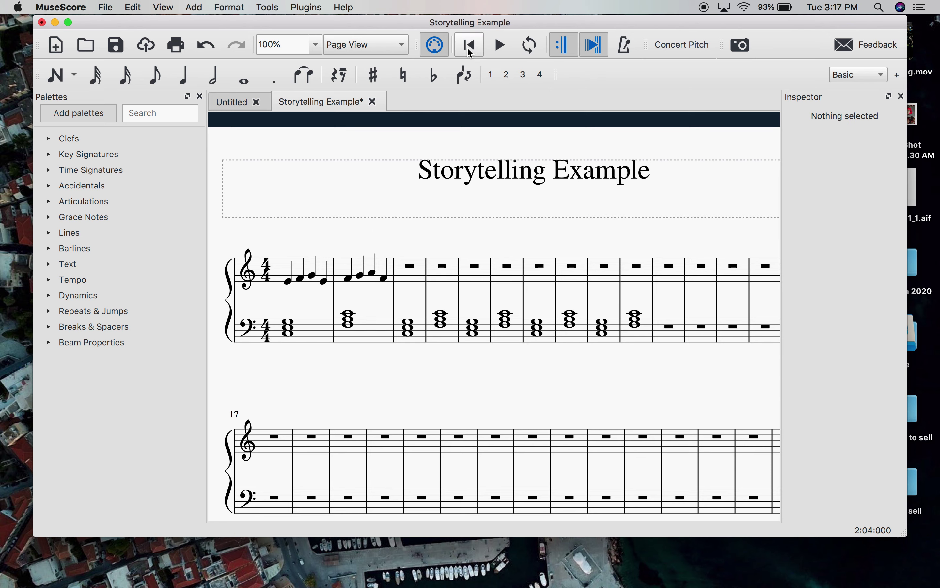